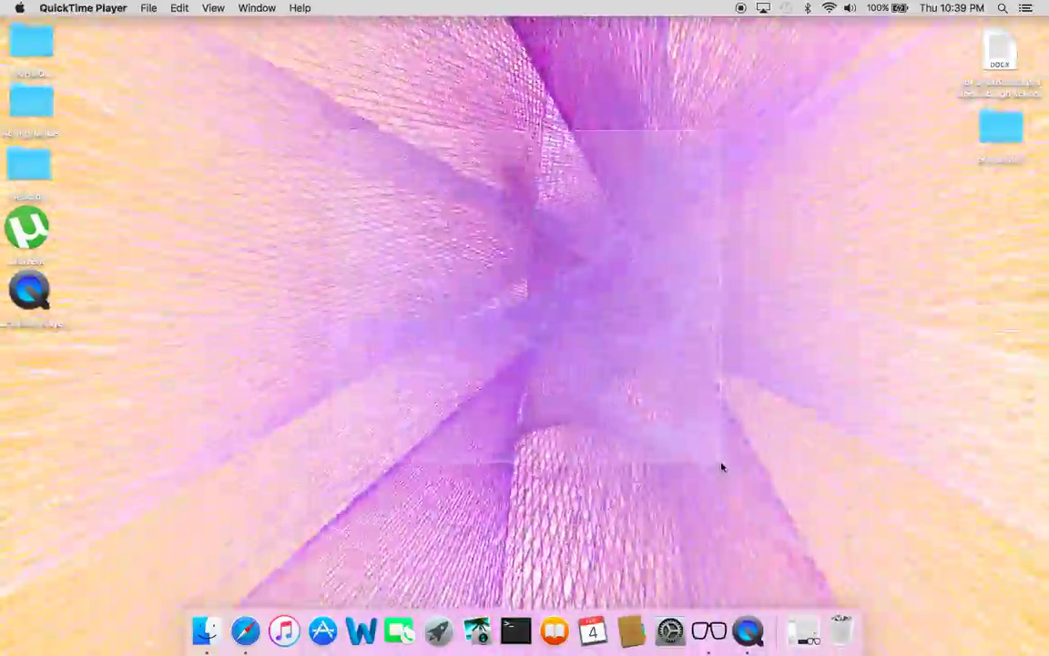
- Bring the Finder desktop to the front in place of QuickTime Player
{"action": "left_click", "coordinate": [722, 467]}
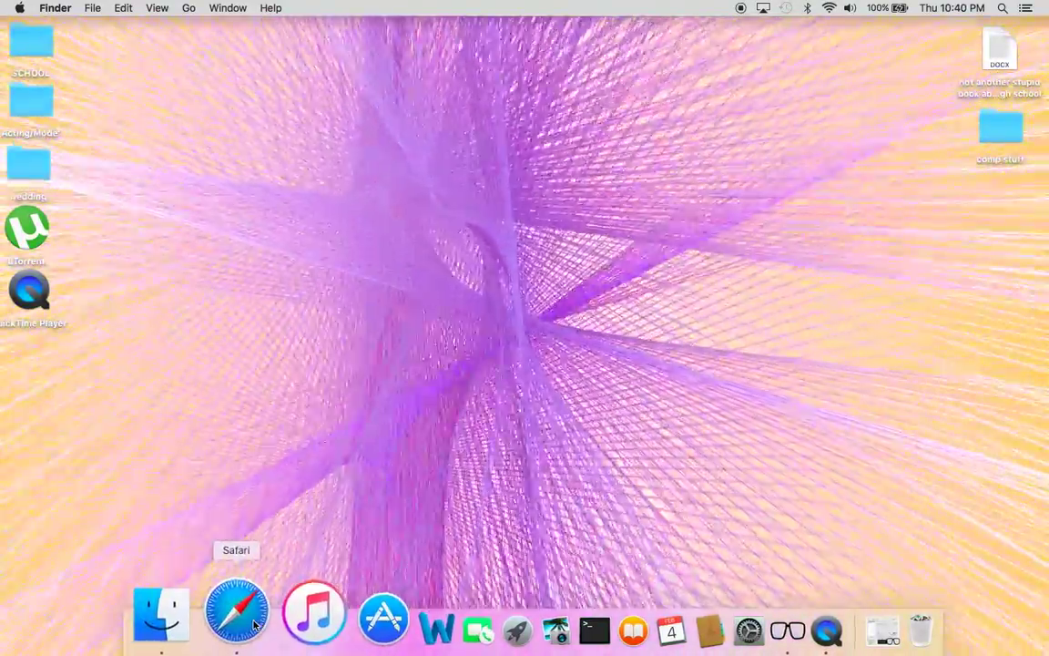
- Launch Safari and search Google for 'nerdtool for mac'
{"action": "left_click", "coordinate": [239, 612]}
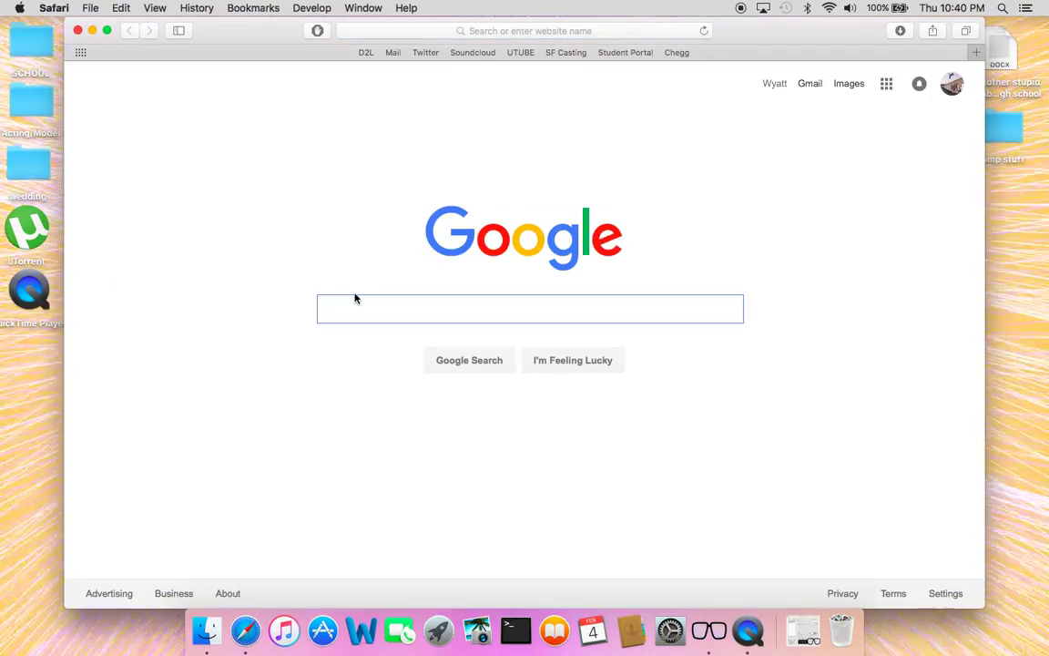
{"action": "type", "text": "mac"}
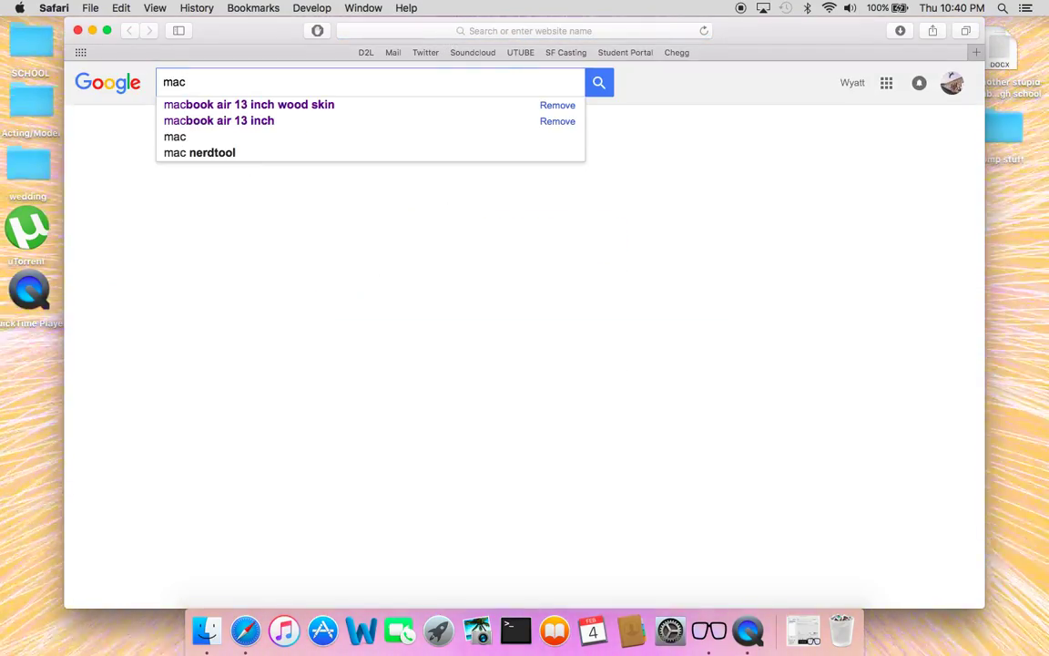
{"action": "key", "text": "BackSpace"}
{"action": "key", "text": "BackSpace"}
{"action": "type", "text": "ner"}
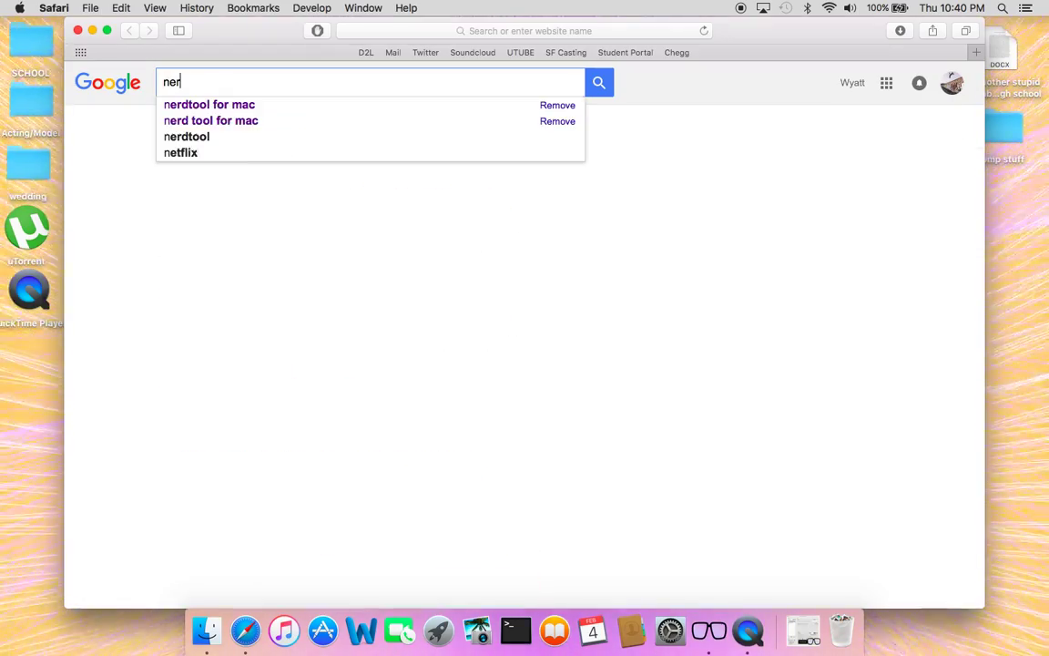
{"action": "type", "text": "dtool for ma"}
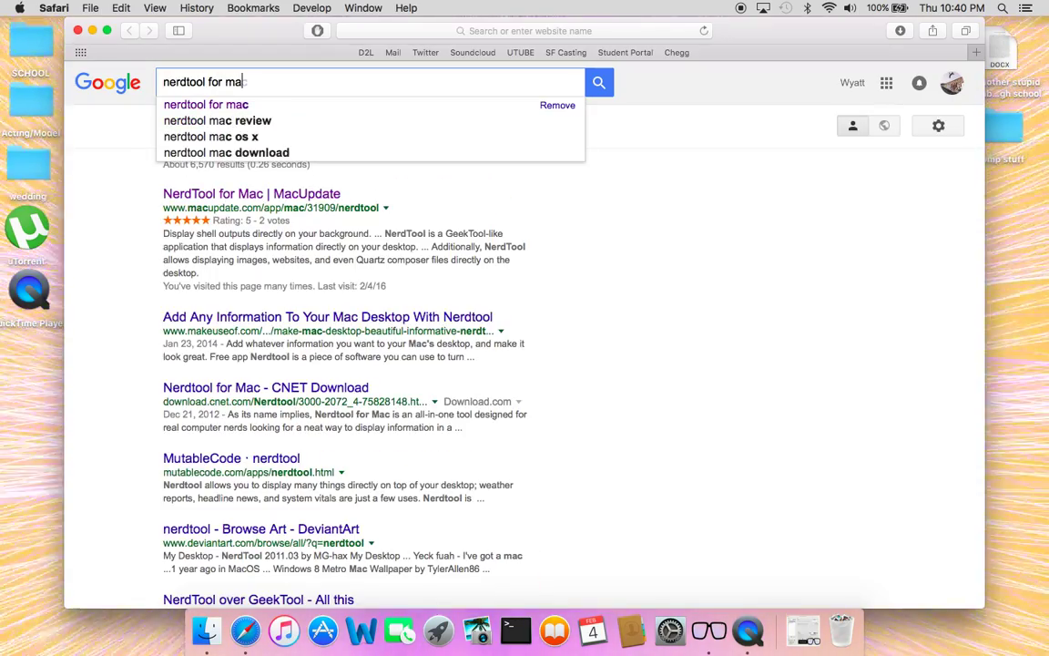
{"action": "type", "text": "c"}
{"action": "key", "text": "Return"}
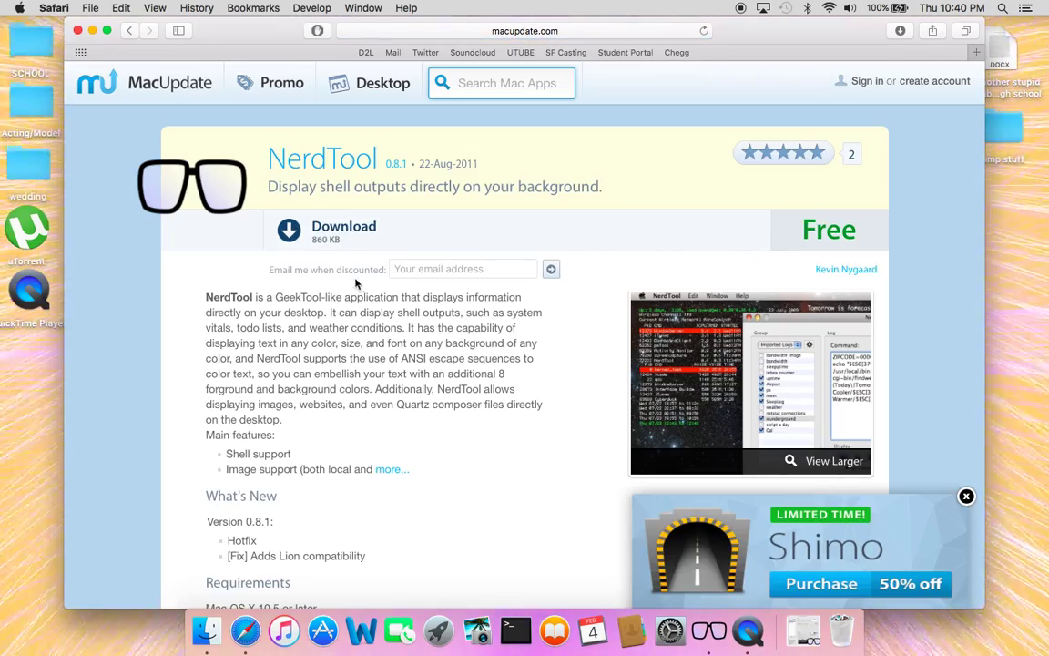
{"action": "left_click", "coordinate": [78, 31]}
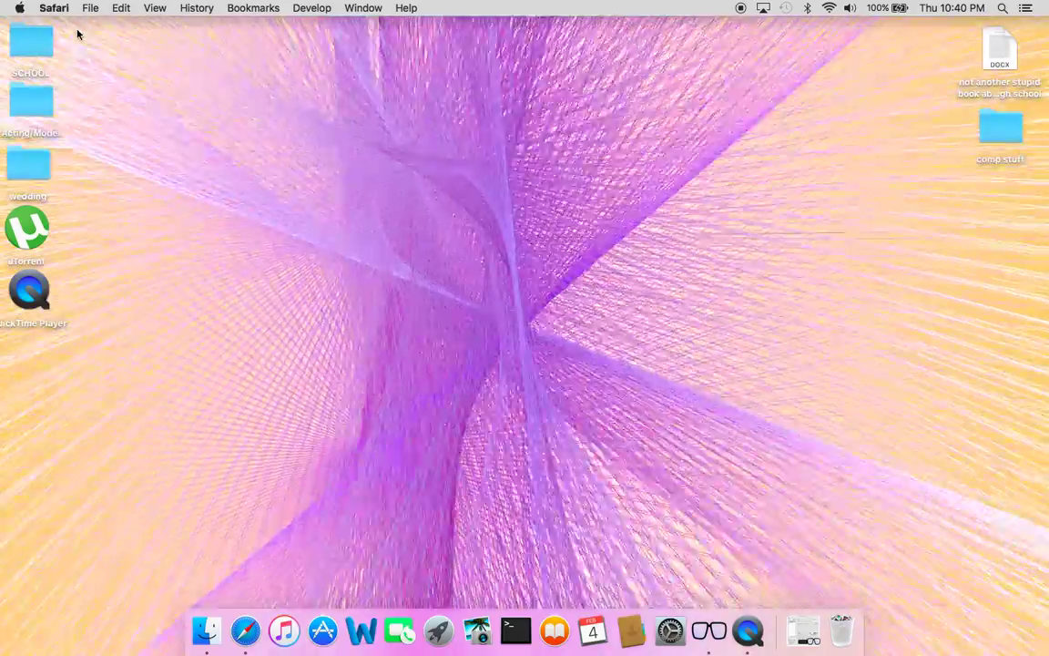
{"action": "left_click", "coordinate": [19, 8]}
{"action": "left_click", "coordinate": [47, 49]}
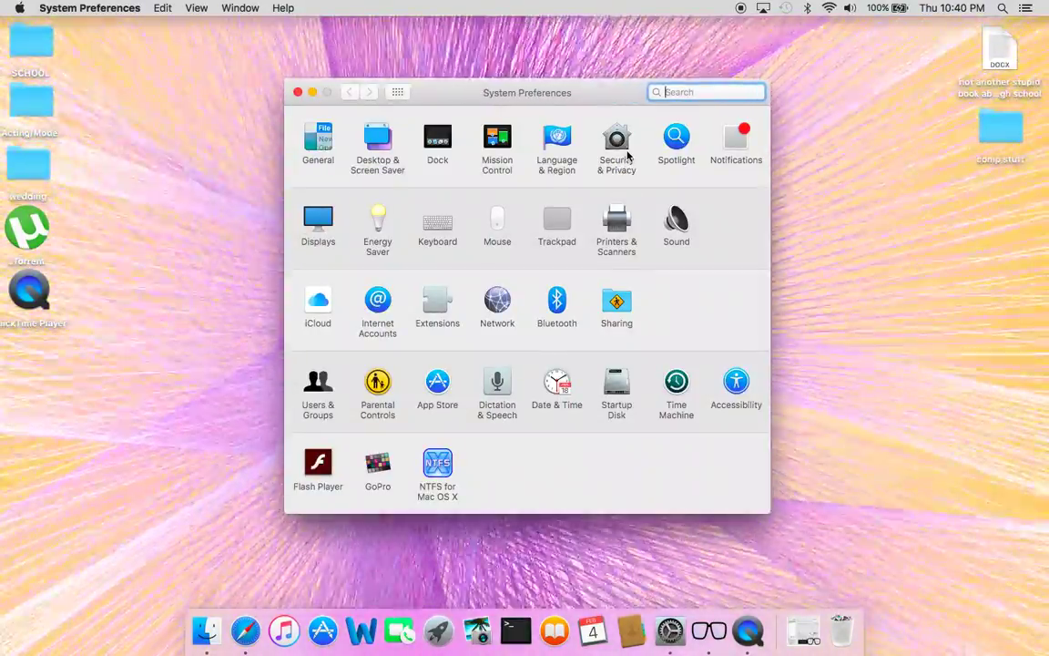
{"action": "left_click", "coordinate": [627, 156]}
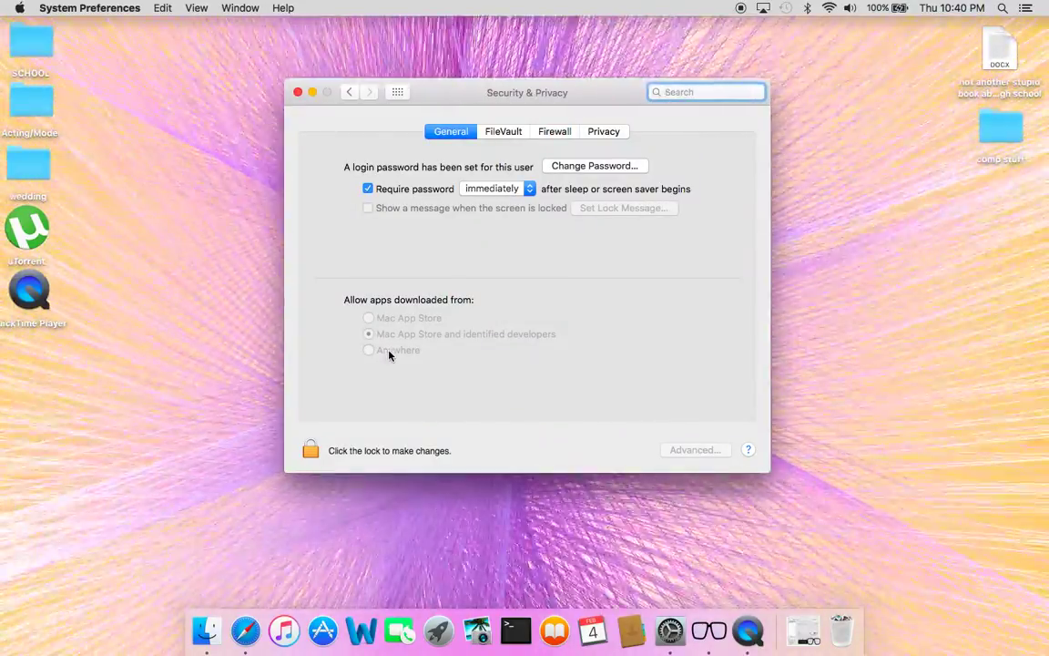
{"action": "left_click", "coordinate": [298, 94]}
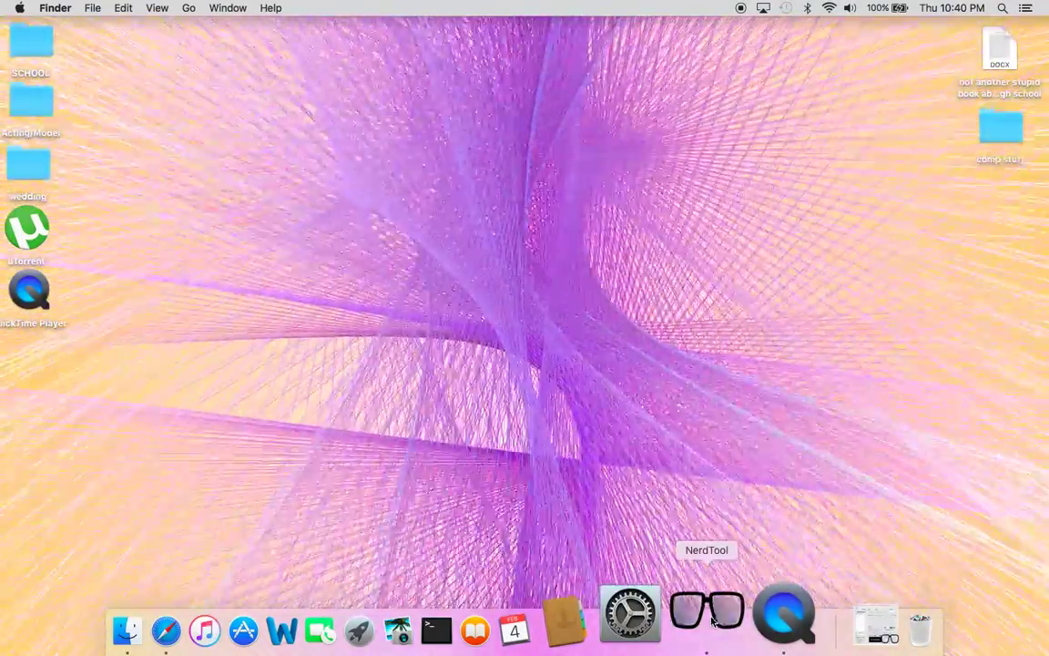
- Uncheck the fourth 'New quartz log' in NerdTool and reposition the Configuration window
{"action": "left_click", "coordinate": [710, 616]}
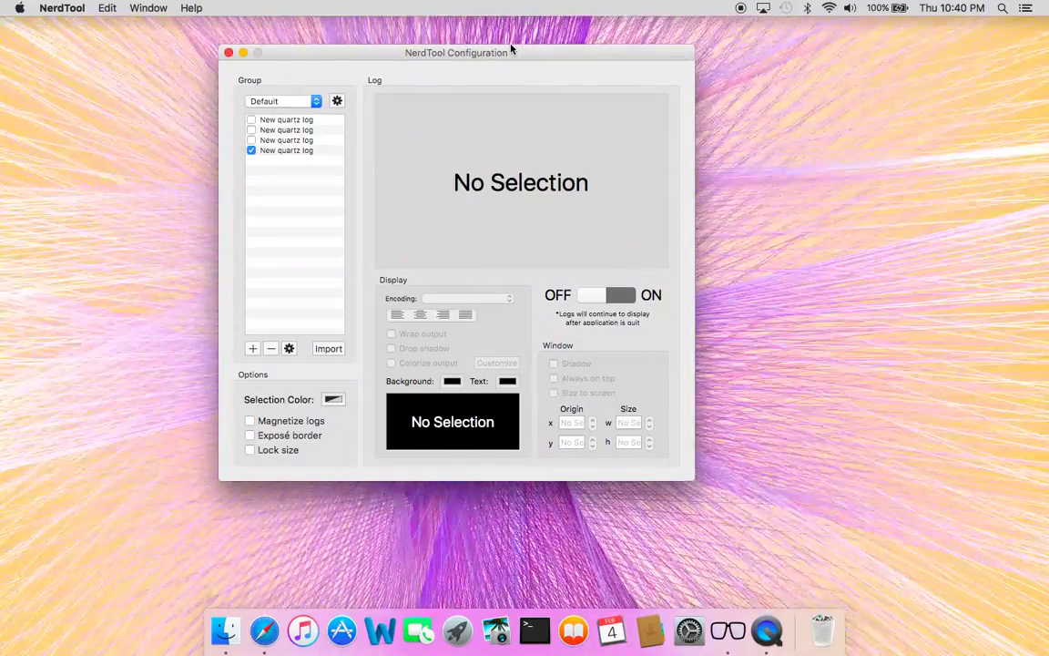
{"action": "left_click", "coordinate": [251, 151]}
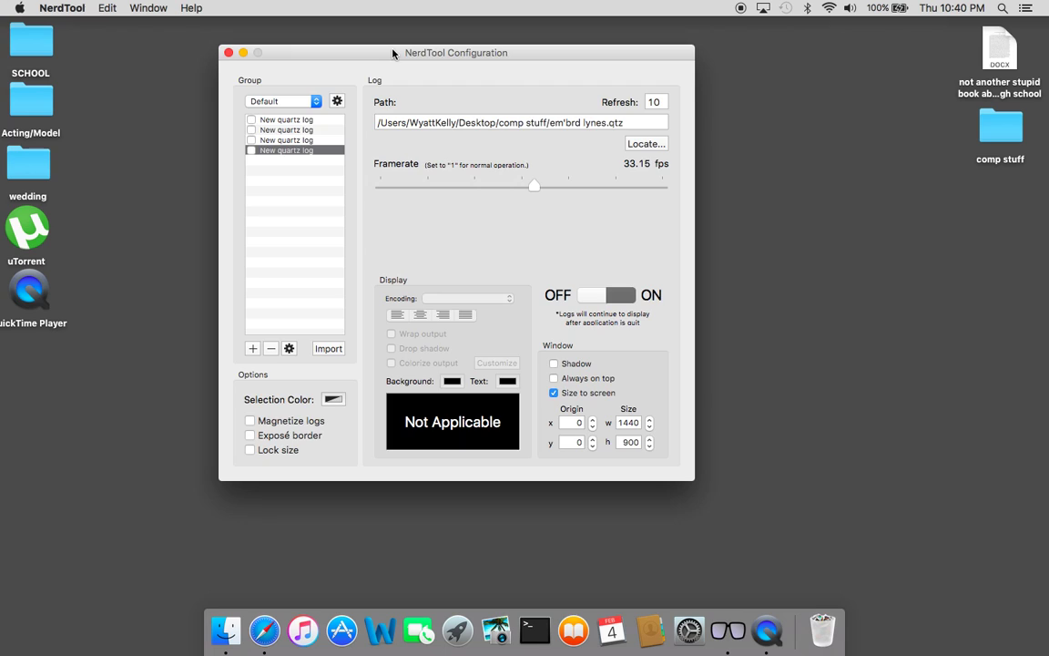
{"action": "left_click_drag", "start_coordinate": [393, 53], "coordinate": [622, 31]}
{"action": "left_click", "coordinate": [251, 141]}
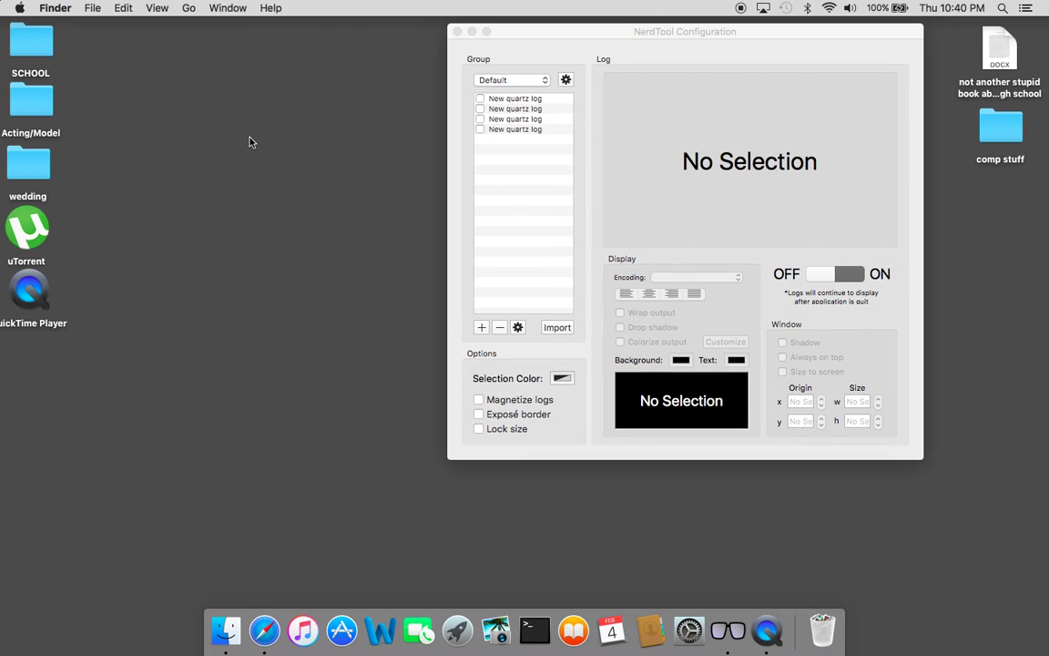
{"action": "left_click_drag", "start_coordinate": [246, 214], "coordinate": [444, 350]}
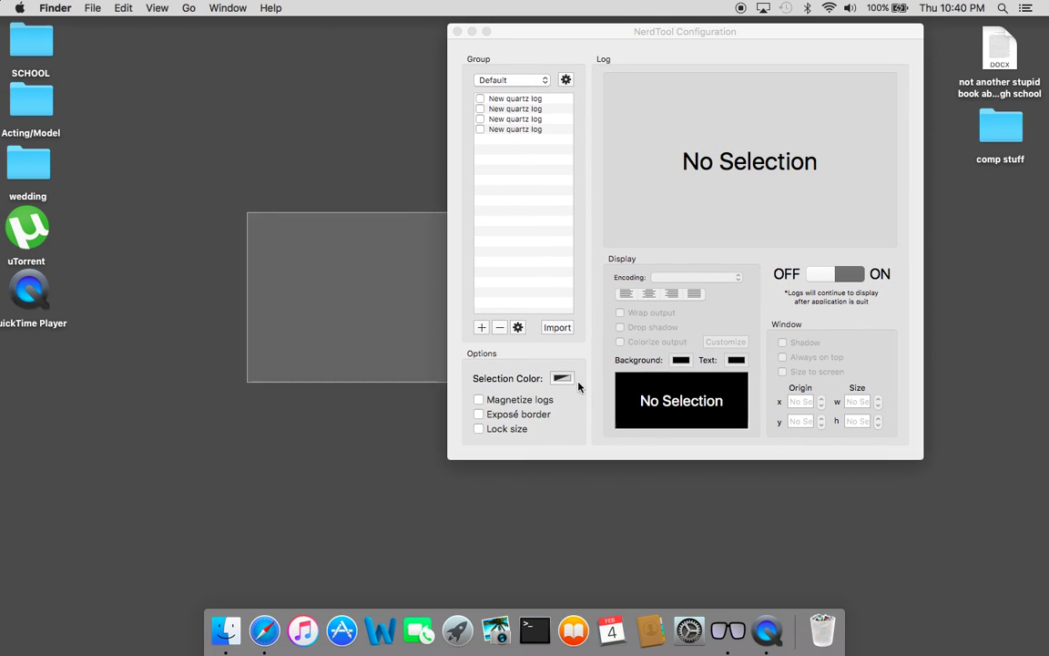
{"action": "left_click_drag", "start_coordinate": [330, 139], "coordinate": [606, 510]}
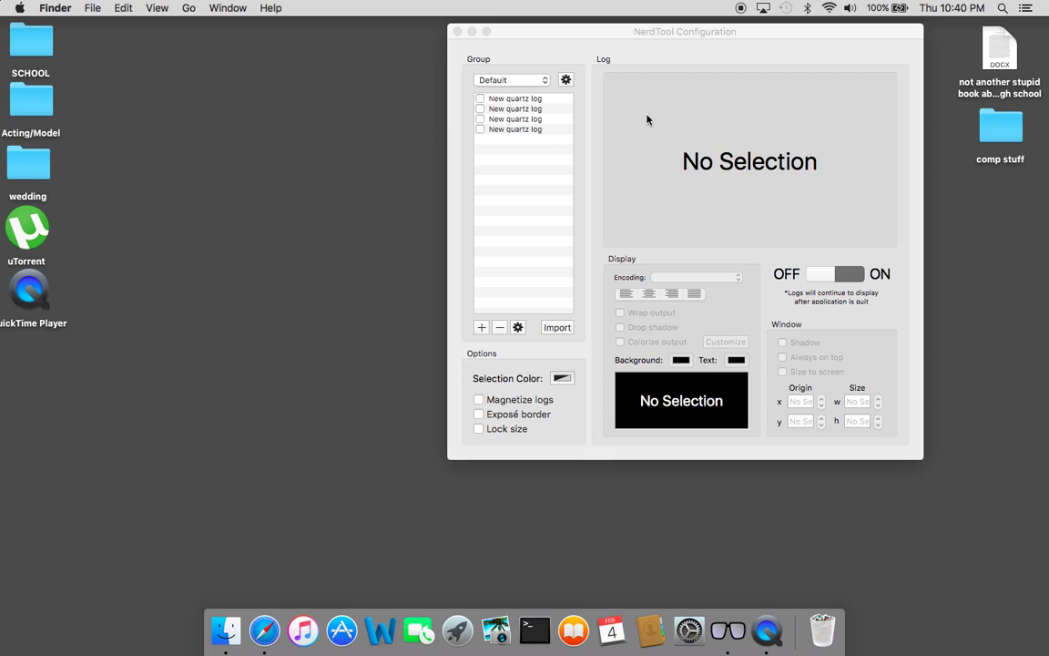
{"action": "left_click", "coordinate": [581, 31]}
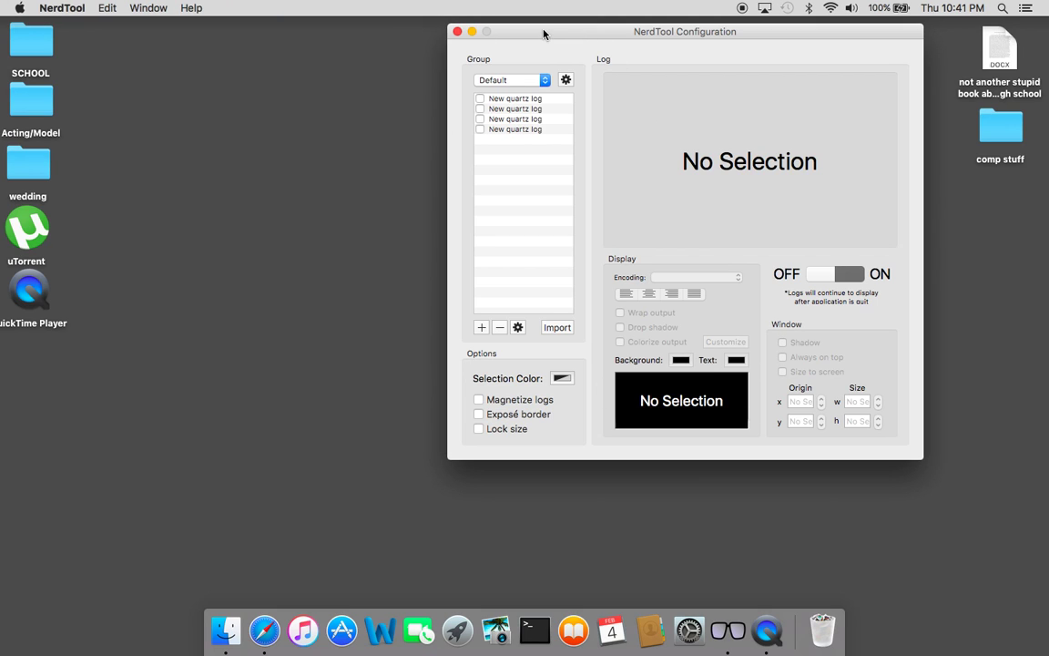
{"action": "left_click_drag", "start_coordinate": [546, 33], "coordinate": [326, 50]}
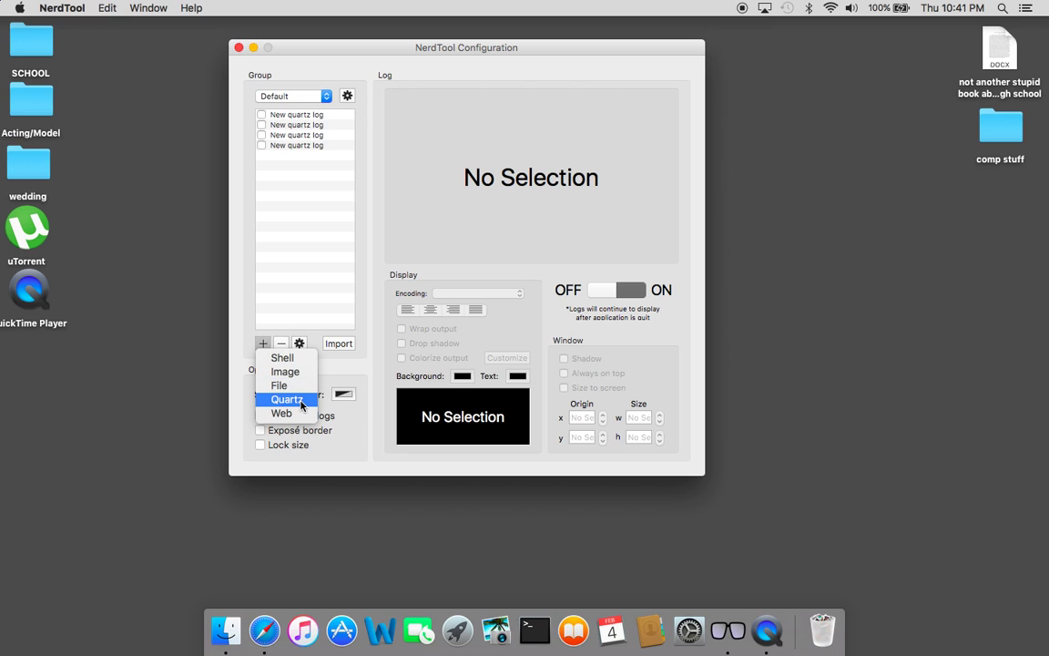
- Add a new quartz log and browse from Macintosh HD into System > Library
{"action": "left_click", "coordinate": [301, 400]}
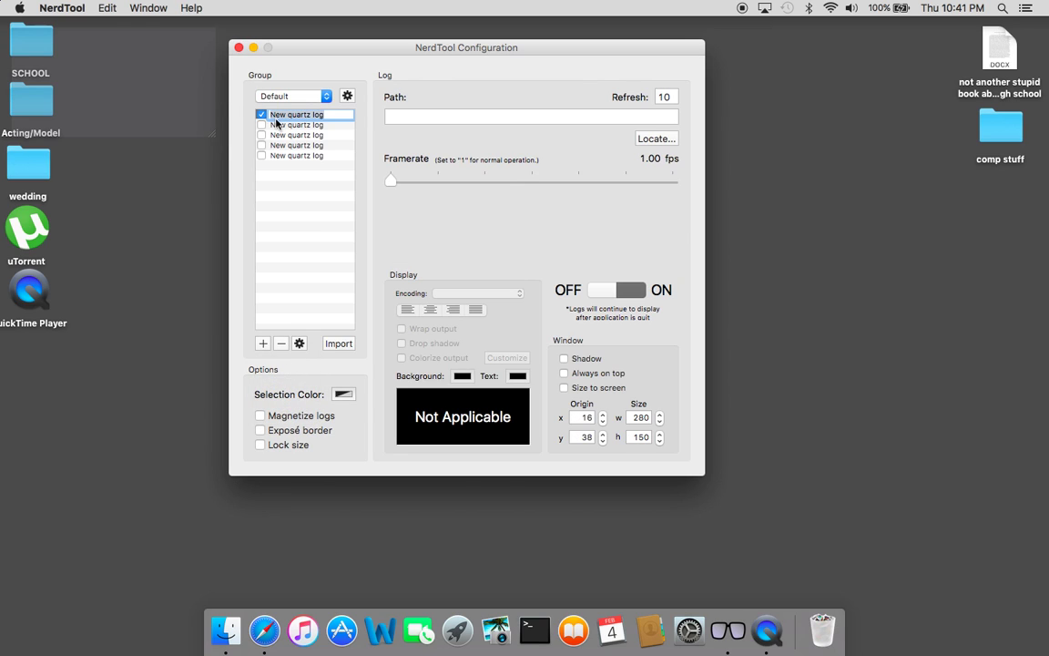
{"action": "left_click", "coordinate": [653, 140]}
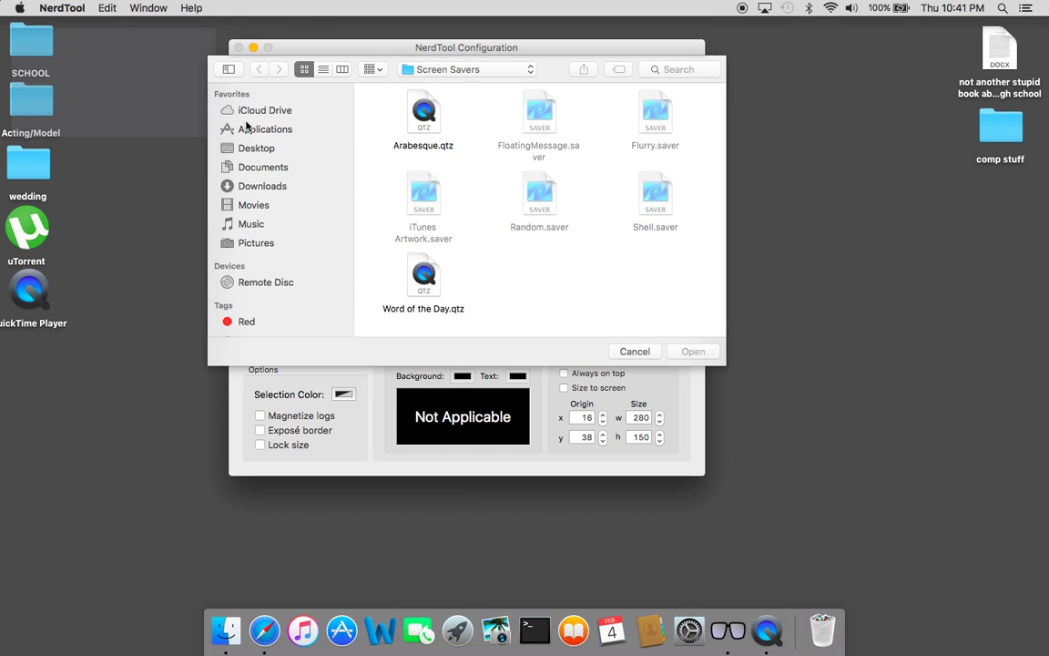
{"action": "left_click", "coordinate": [251, 150]}
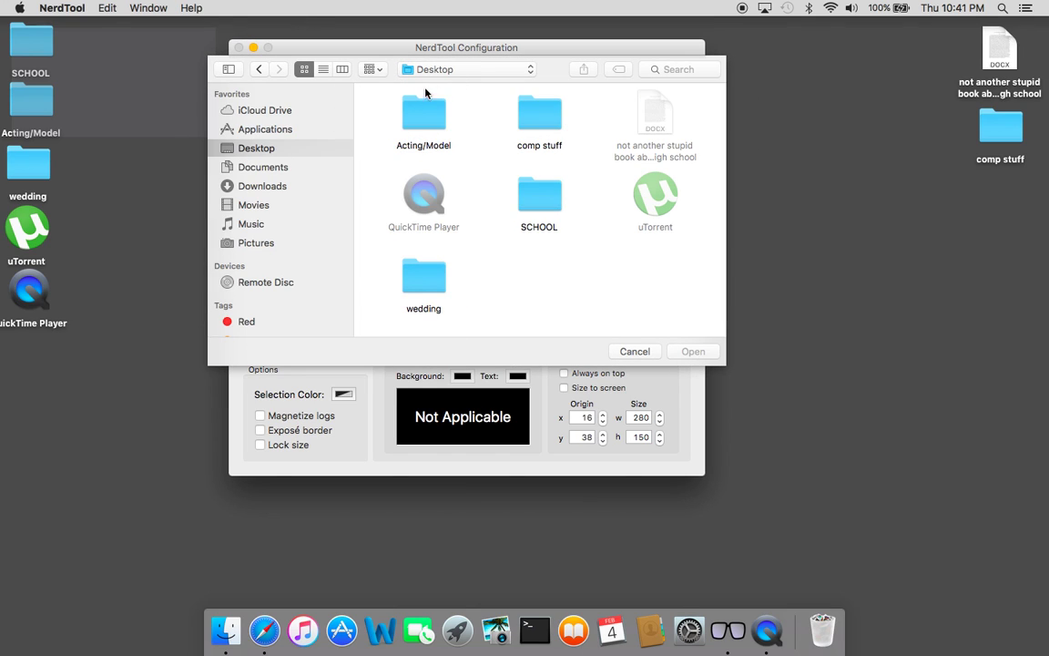
{"action": "left_click", "coordinate": [455, 71]}
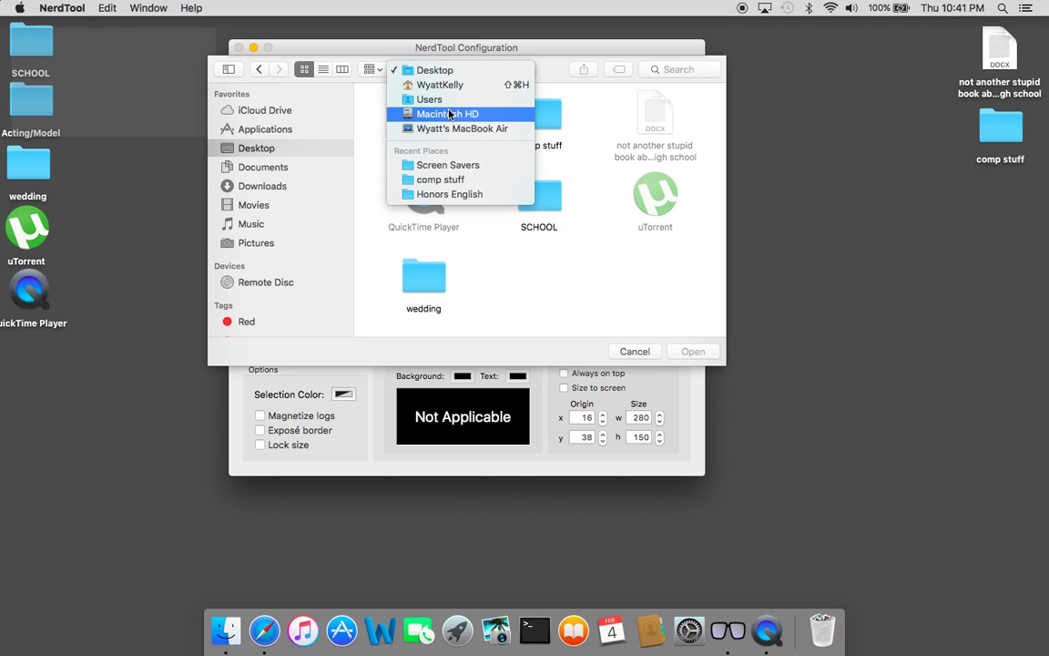
{"action": "left_click", "coordinate": [449, 114]}
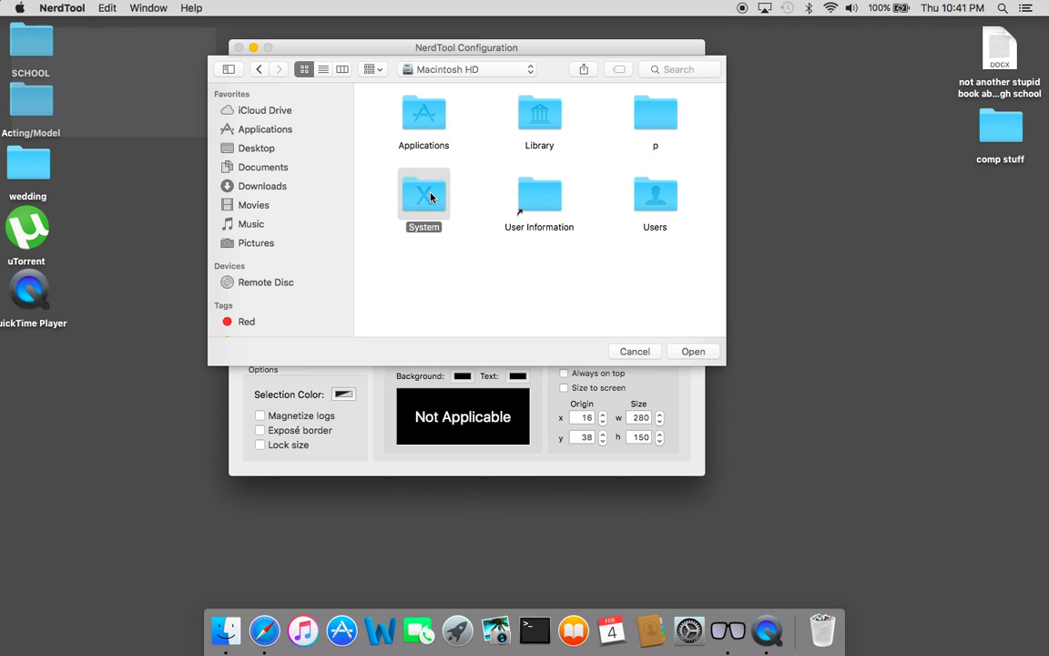
{"action": "double_click", "coordinate": [430, 198]}
{"action": "double_click", "coordinate": [421, 115]}
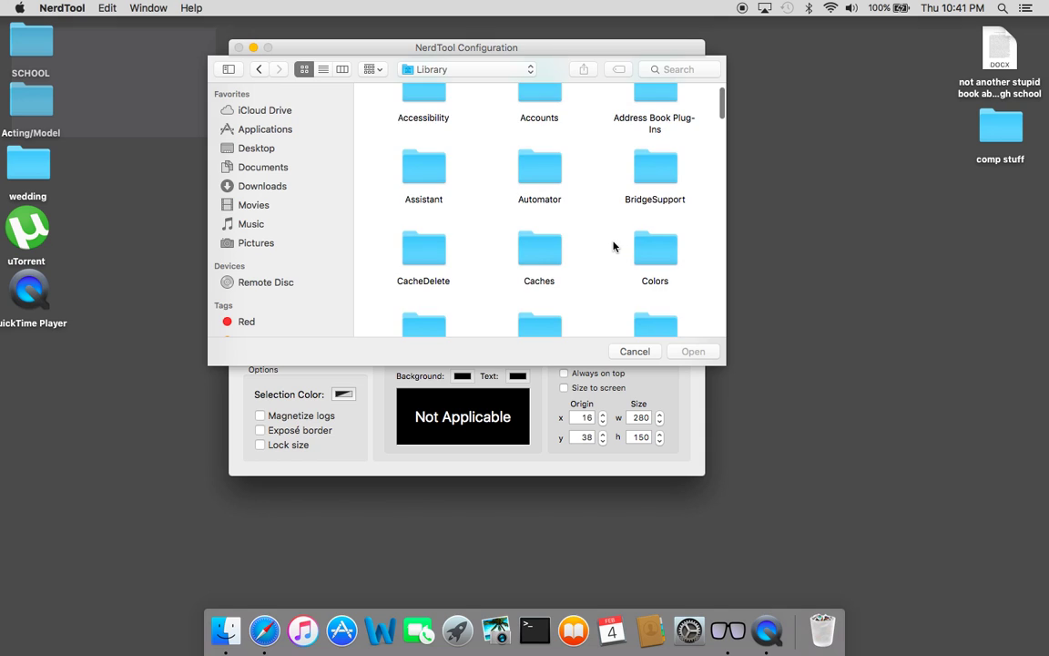
- Open the Screen Savers folder and load Arabesque.qtz as the log's composition
{"action": "scroll", "coordinate": [614, 246], "scroll_direction": "down", "scroll_amount": 15}
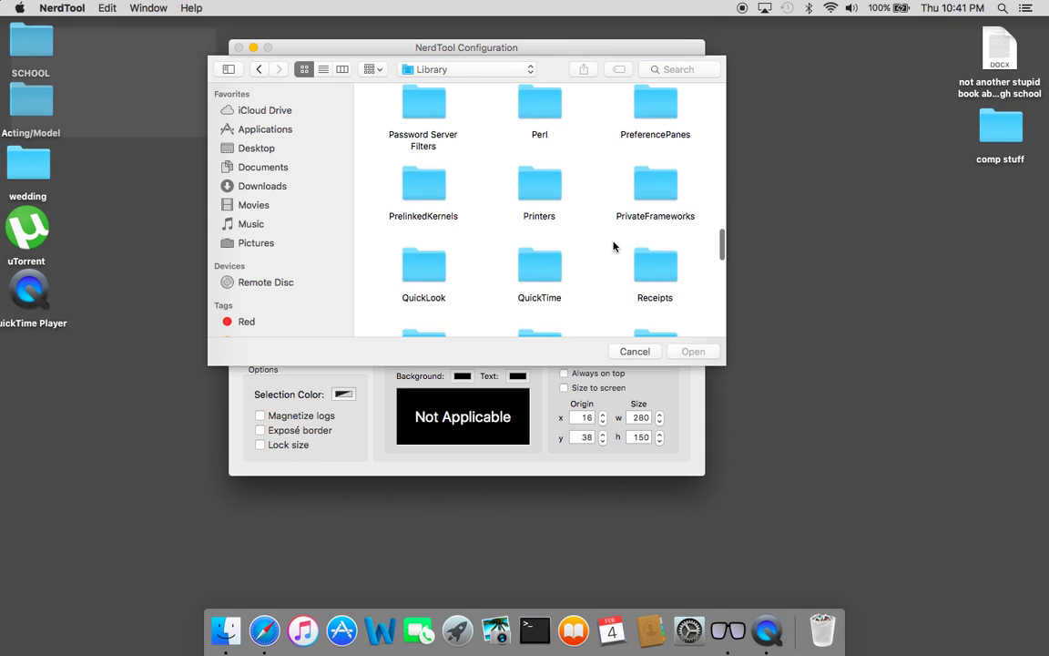
{"action": "scroll", "coordinate": [613, 246], "scroll_direction": "down", "scroll_amount": 5}
{"action": "scroll", "coordinate": [613, 246], "scroll_direction": "up", "scroll_amount": 1}
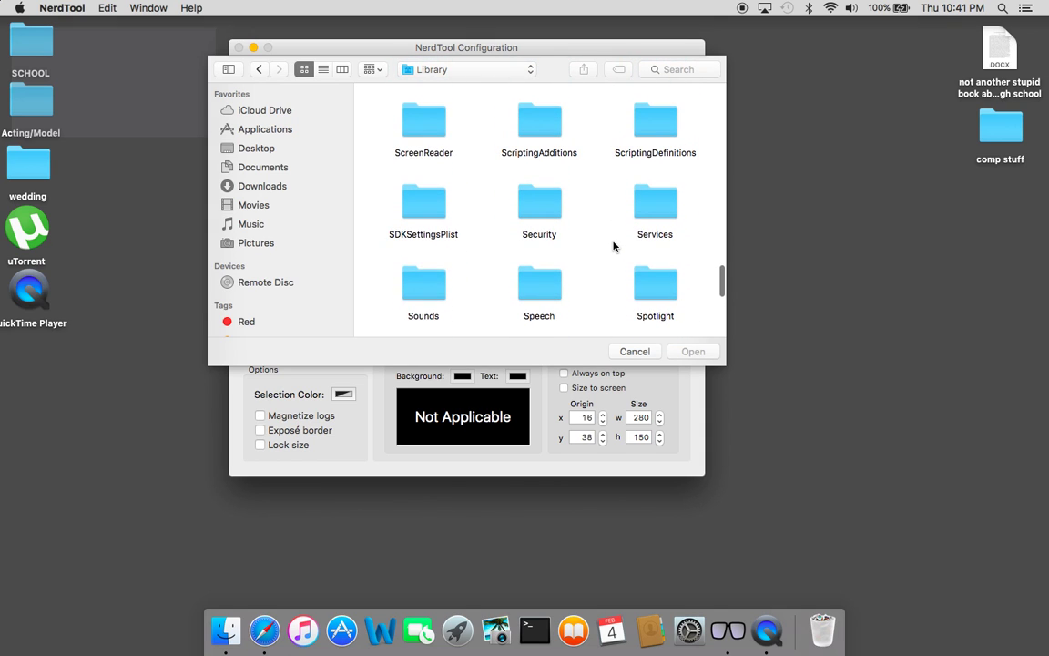
{"action": "scroll", "coordinate": [613, 246], "scroll_direction": "down", "scroll_amount": 1}
{"action": "scroll", "coordinate": [613, 246], "scroll_direction": "up", "scroll_amount": 3}
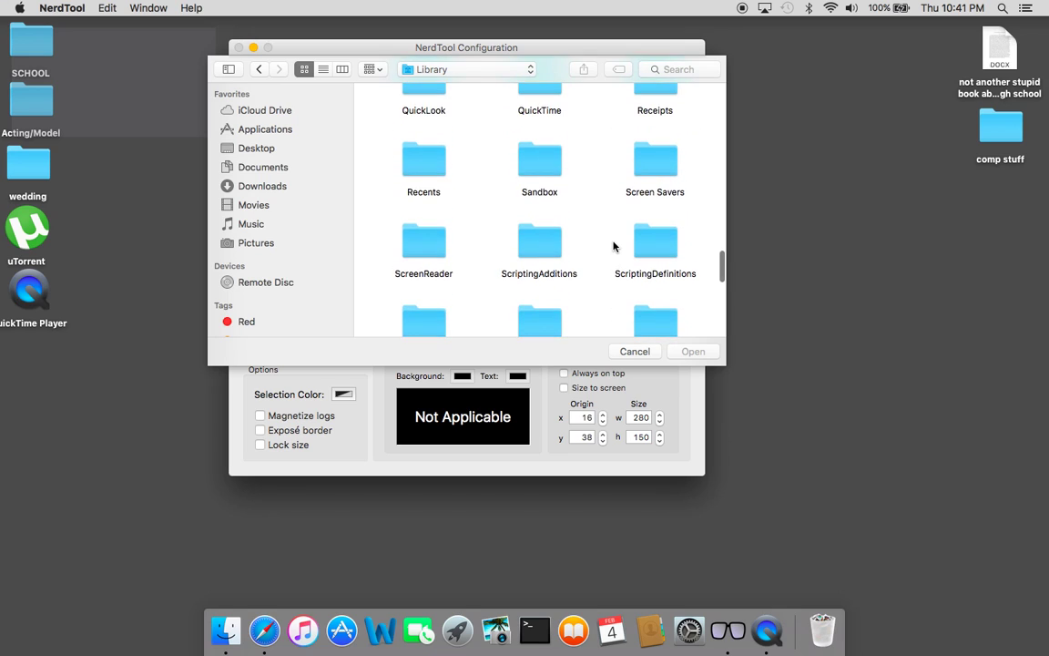
{"action": "double_click", "coordinate": [656, 156]}
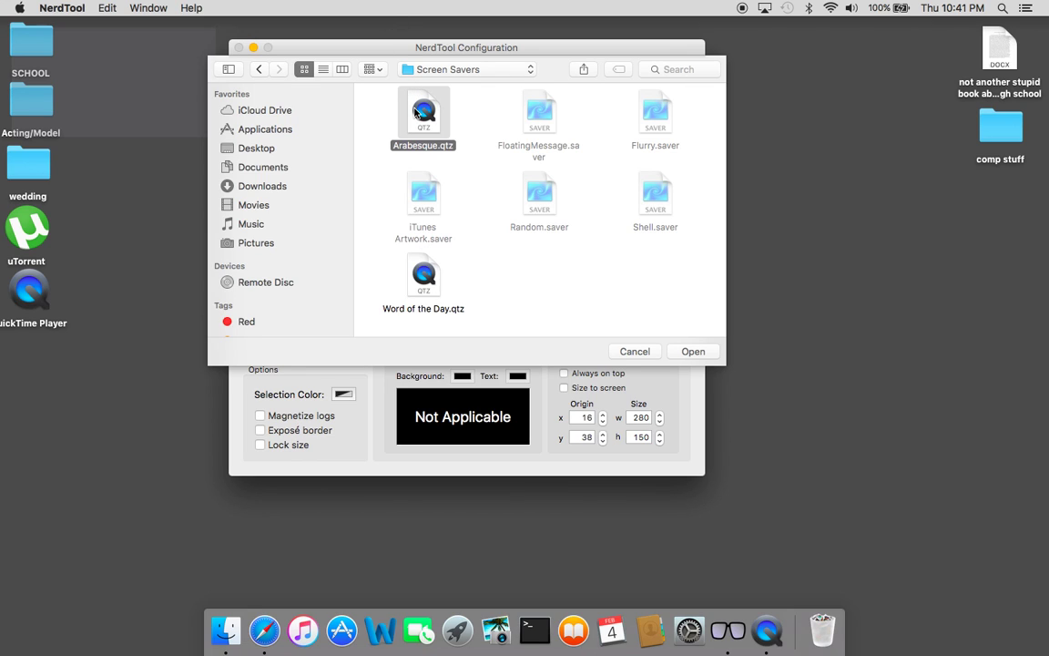
{"action": "double_click", "coordinate": [418, 111]}
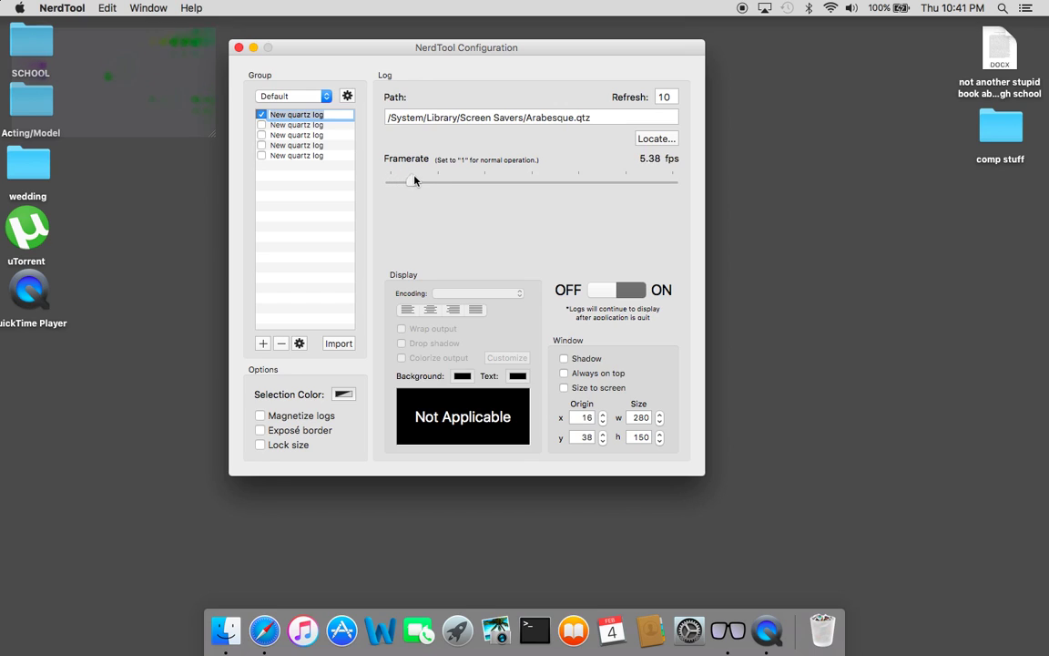
- Set the Arabesque log to 33.64 fps, size it to screen, restart logs, and minimize
{"action": "left_click_drag", "start_coordinate": [435, 178], "coordinate": [552, 189]}
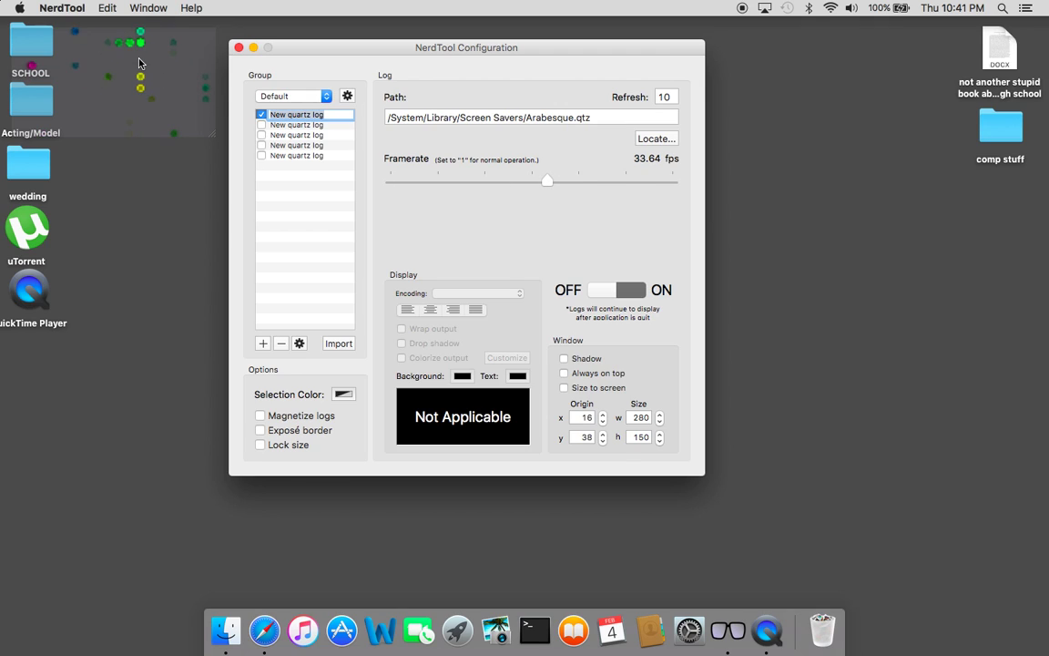
{"action": "left_click", "coordinate": [564, 389]}
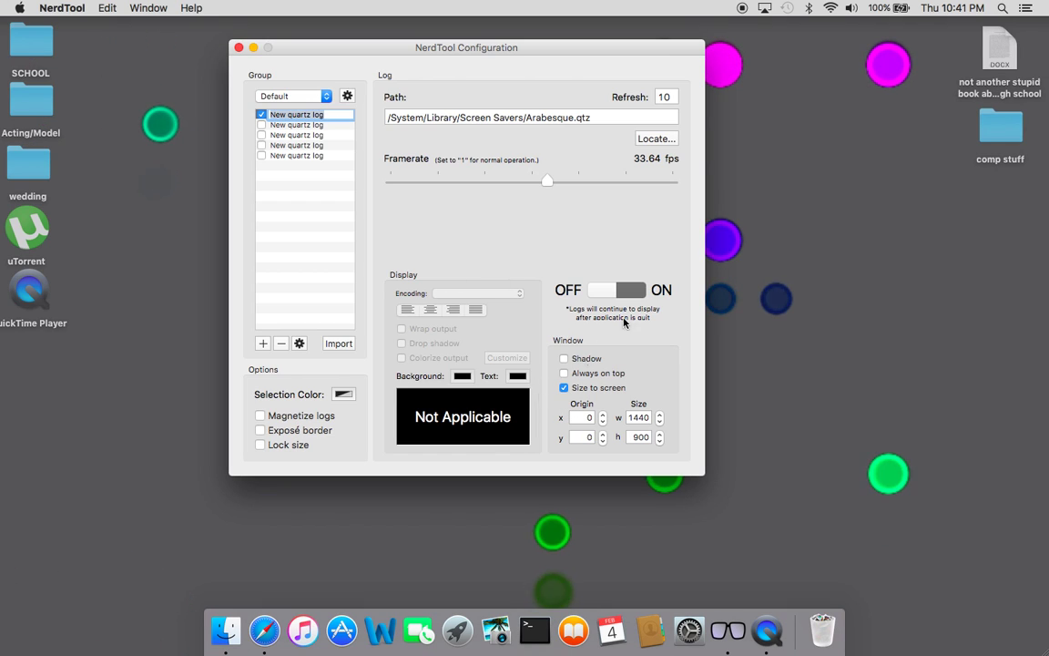
{"action": "left_click", "coordinate": [603, 291]}
{"action": "left_click", "coordinate": [638, 292]}
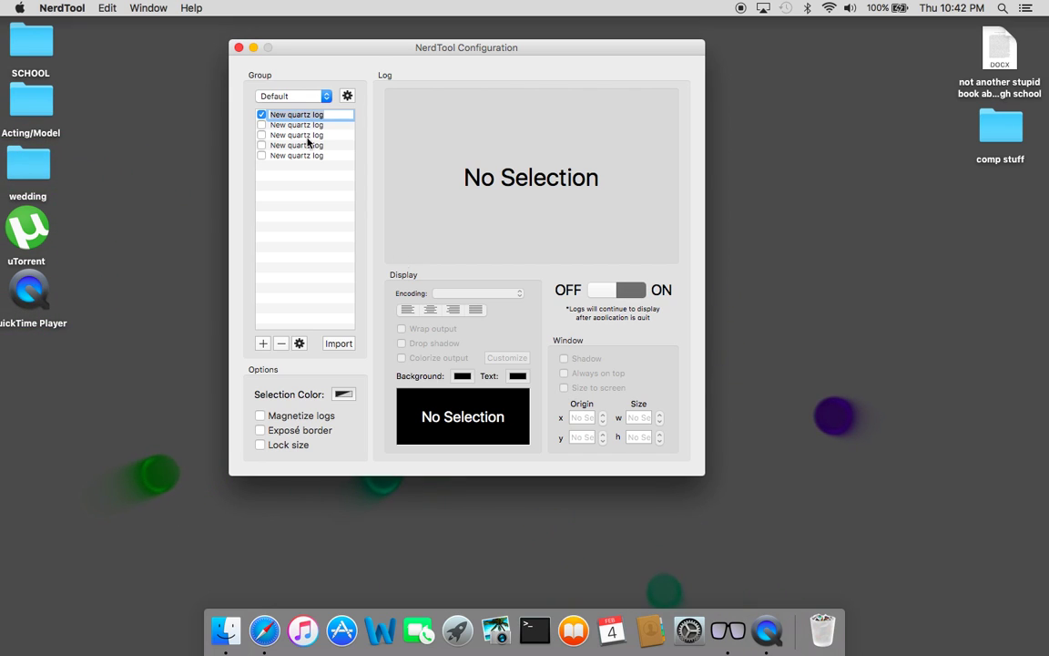
{"action": "left_click", "coordinate": [253, 49]}
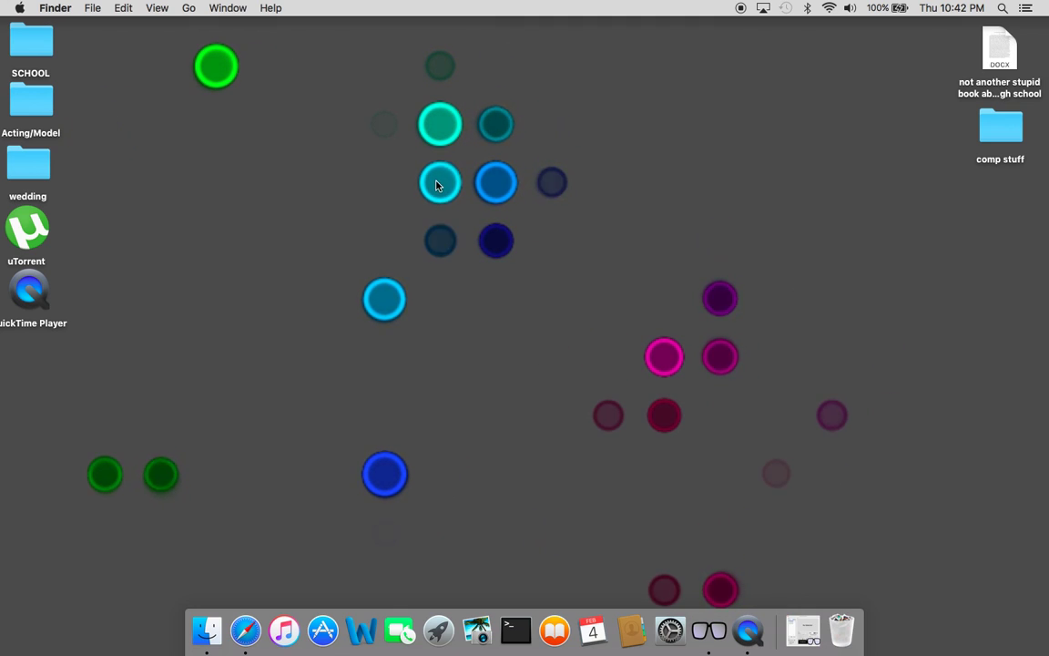
- Drag-select across the live Arabesque desktop, then launch Safari
{"action": "left_click_drag", "start_coordinate": [358, 97], "coordinate": [813, 431]}
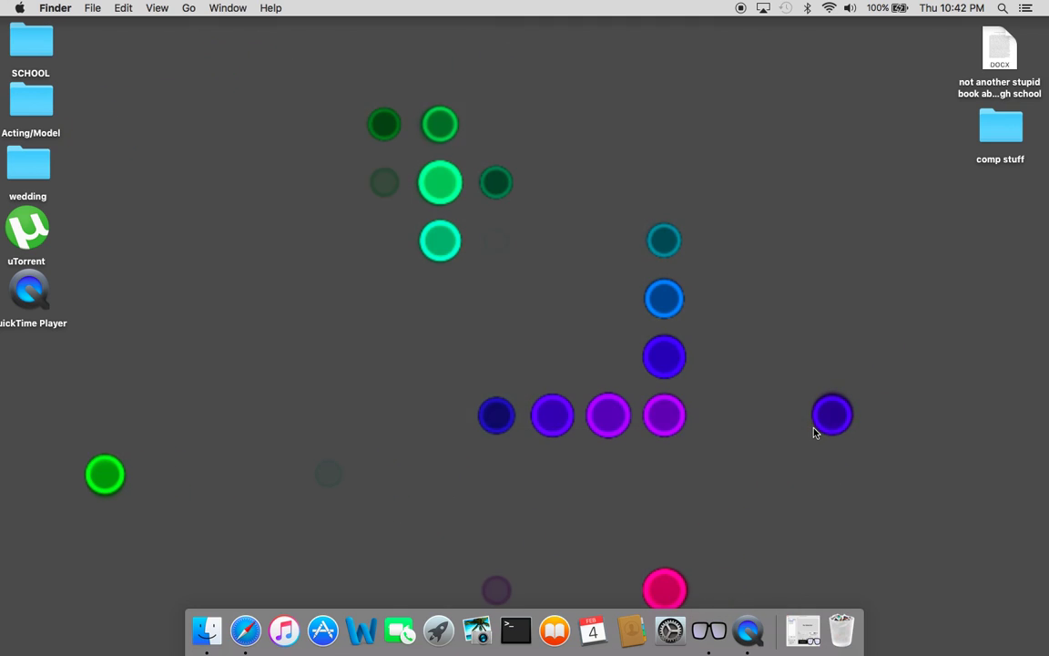
{"action": "left_click_drag", "start_coordinate": [893, 446], "coordinate": [297, 99]}
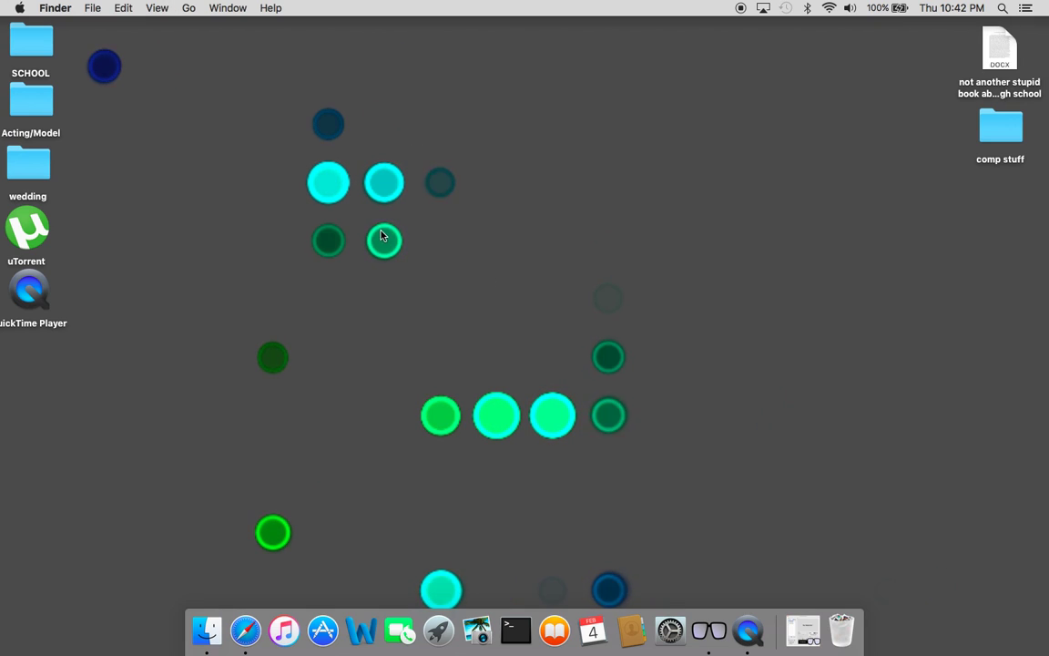
{"action": "left_click", "coordinate": [244, 624]}
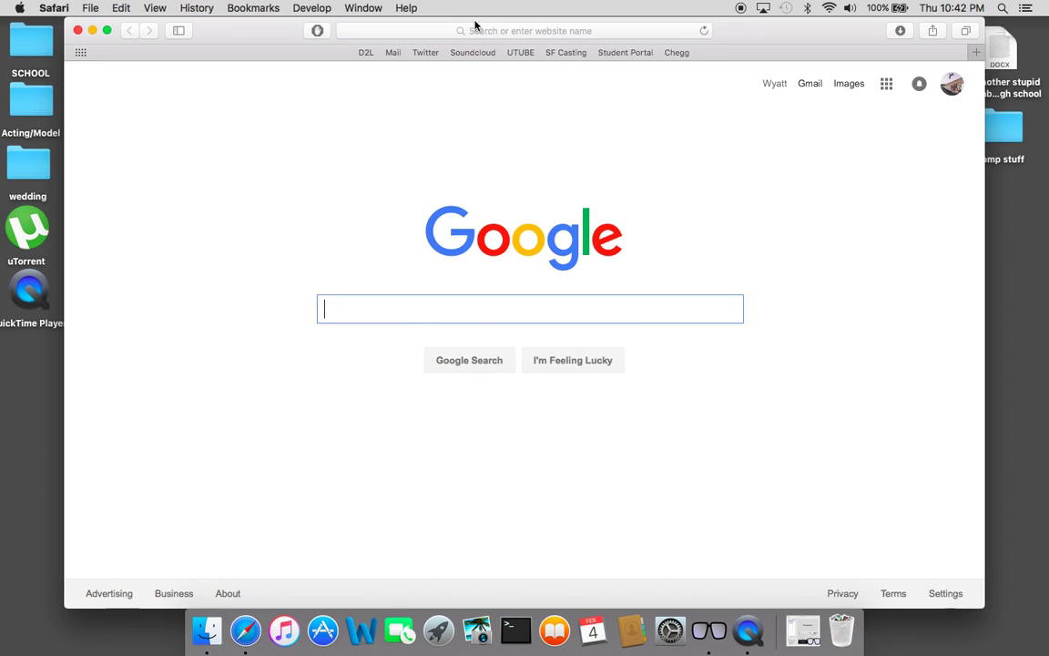
- Search Google for 'quartz file screen saver', browse the results, and close Safari
{"action": "type", "text": "quartz file screen saver"}
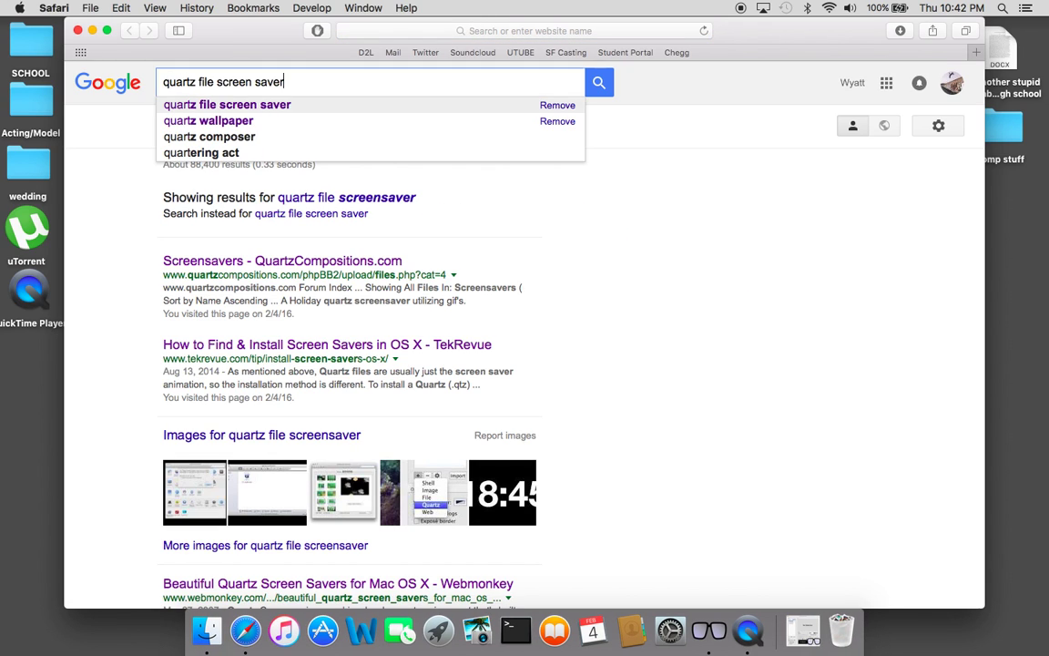
{"action": "key", "text": "Return"}
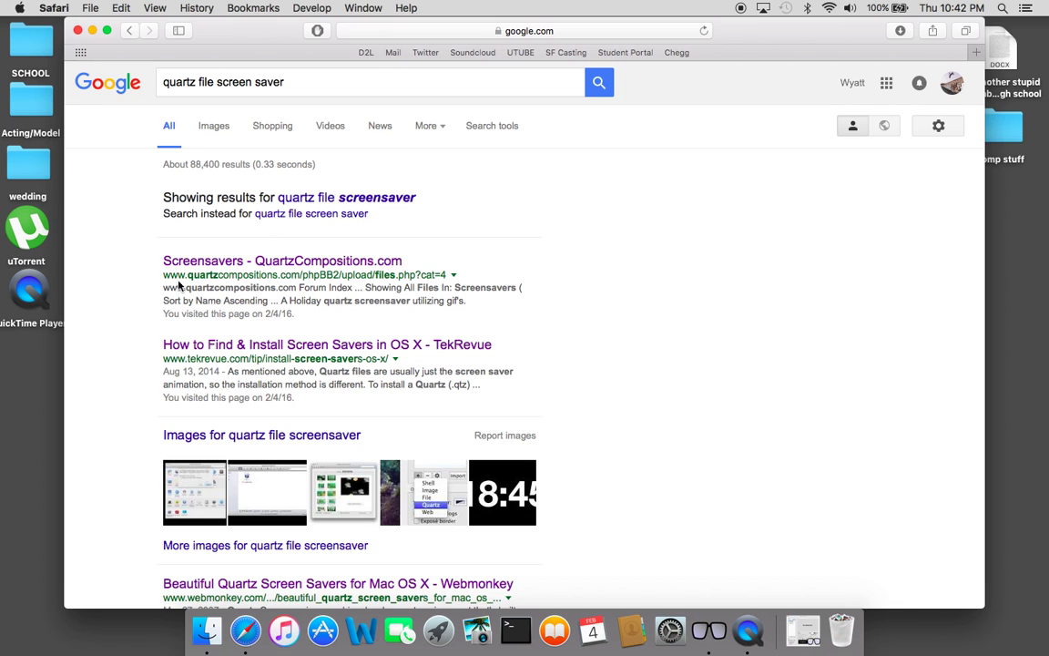
{"action": "scroll", "coordinate": [334, 330], "scroll_direction": "down", "scroll_amount": 10}
{"action": "scroll", "coordinate": [341, 333], "scroll_direction": "up", "scroll_amount": 10}
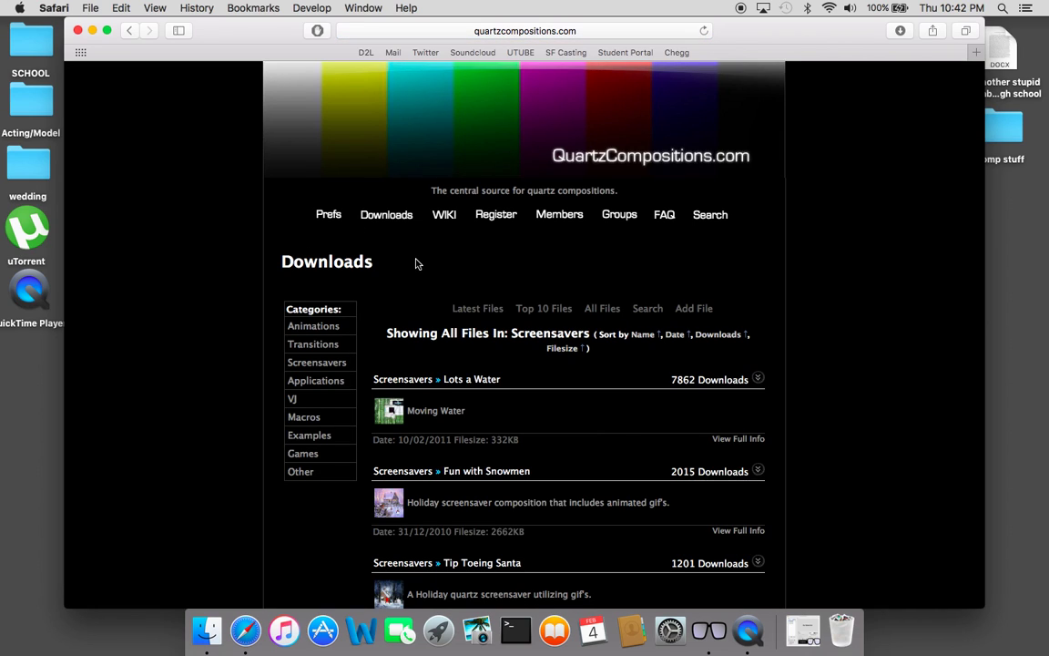
{"action": "scroll", "coordinate": [416, 263], "scroll_direction": "down", "scroll_amount": 4}
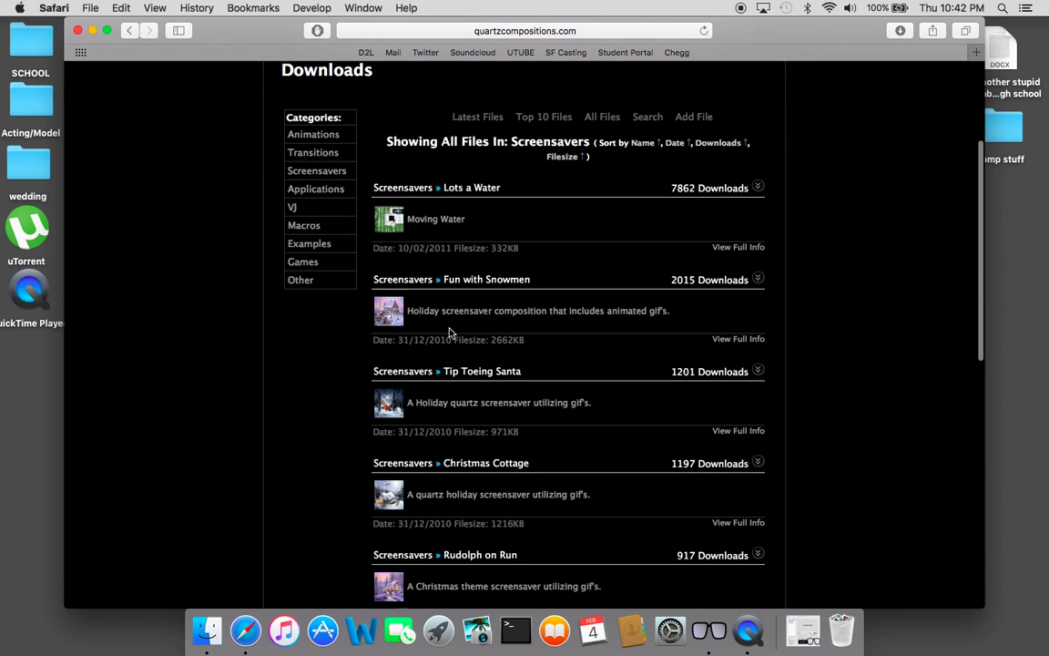
{"action": "scroll", "coordinate": [451, 332], "scroll_direction": "up", "scroll_amount": 4}
{"action": "left_click", "coordinate": [77, 31]}
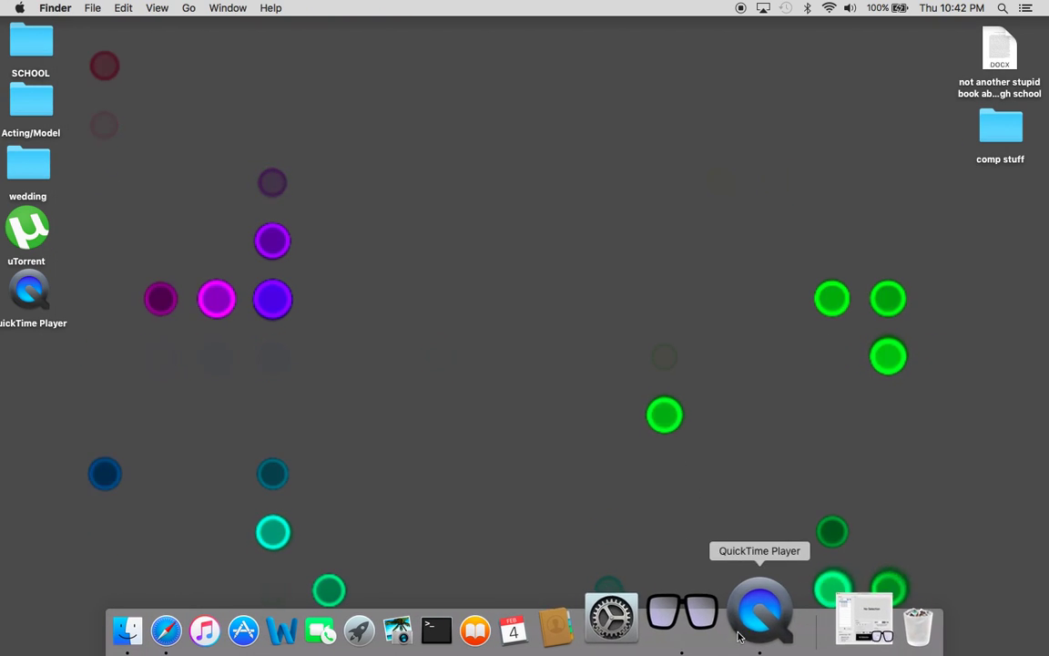
- Disable the Arabesque log, enable the fifth em'brd lynes log, and close NerdTool's window
{"action": "left_click", "coordinate": [804, 631]}
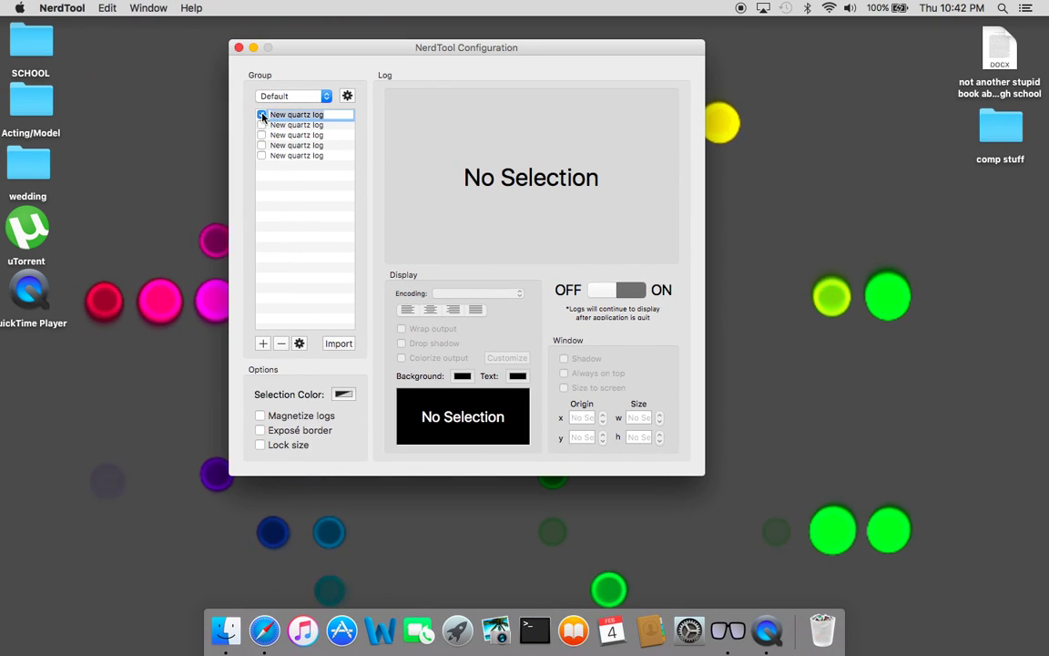
{"action": "left_click", "coordinate": [262, 116]}
{"action": "left_click", "coordinate": [261, 155]}
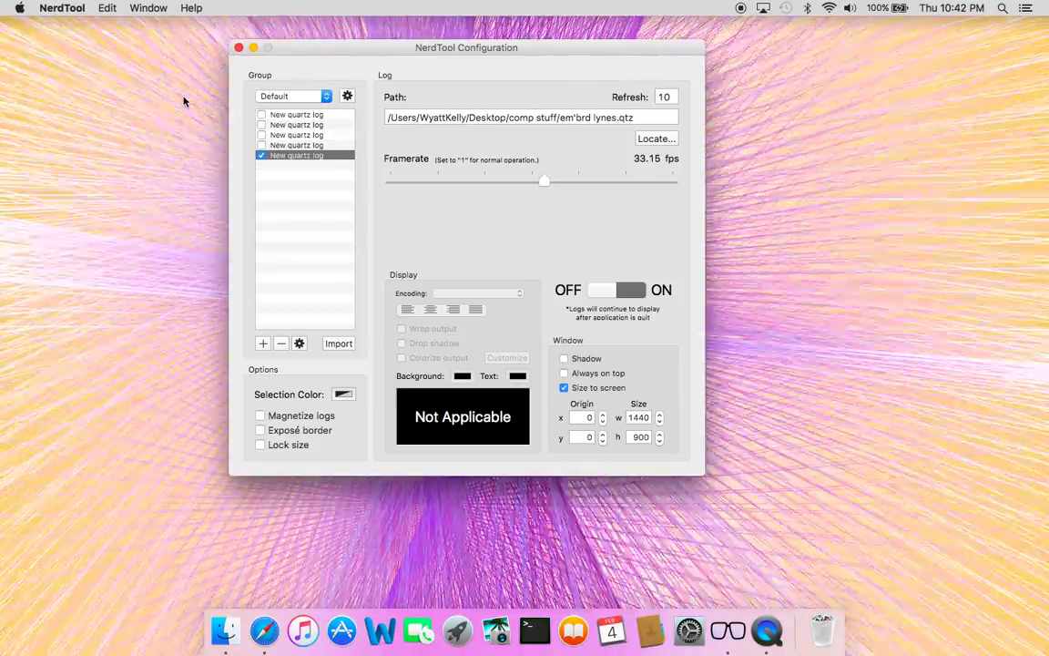
{"action": "left_click", "coordinate": [240, 48]}
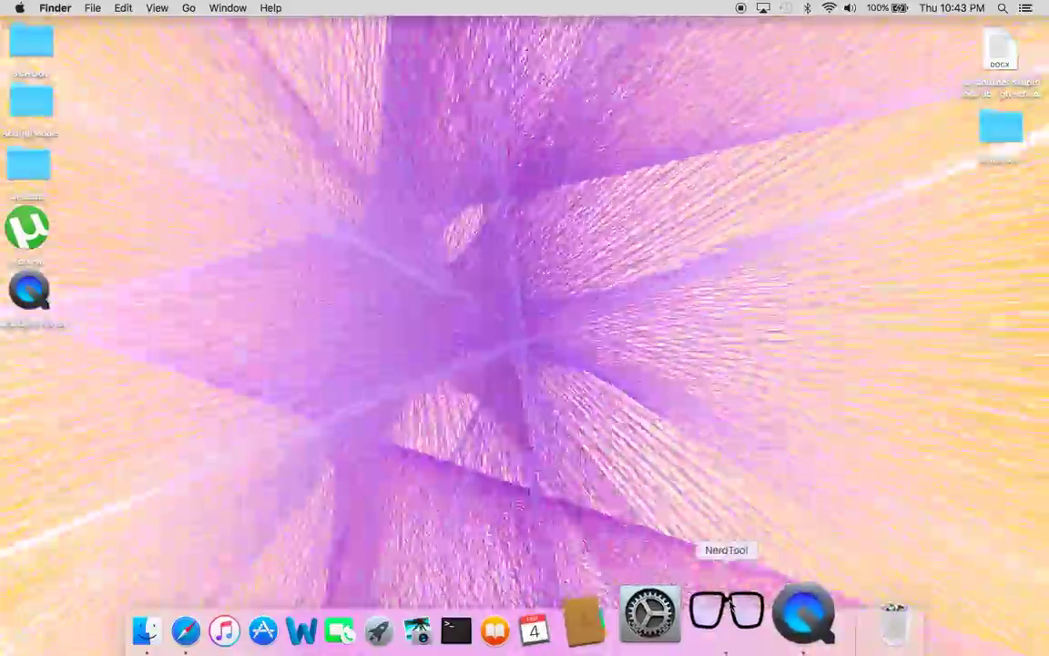
- Quit NerdTool from its Dock menu, then drag-select on the desktop over the live wallpaper
{"action": "right_click", "coordinate": [721, 650]}
{"action": "left_click", "coordinate": [741, 548]}
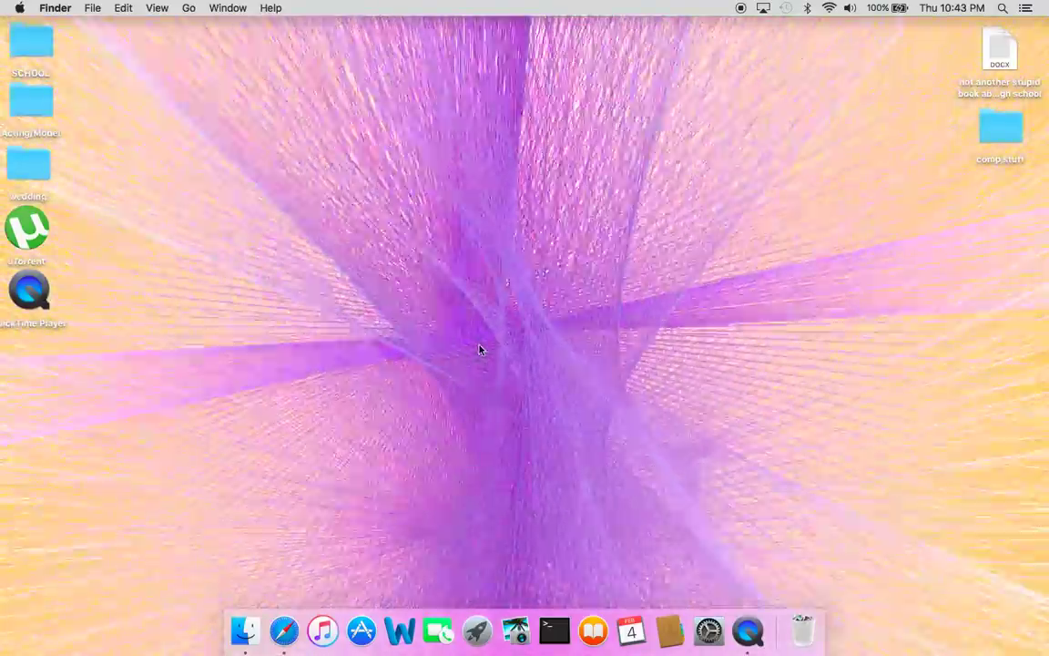
{"action": "left_click_drag", "start_coordinate": [440, 284], "coordinate": [710, 442]}
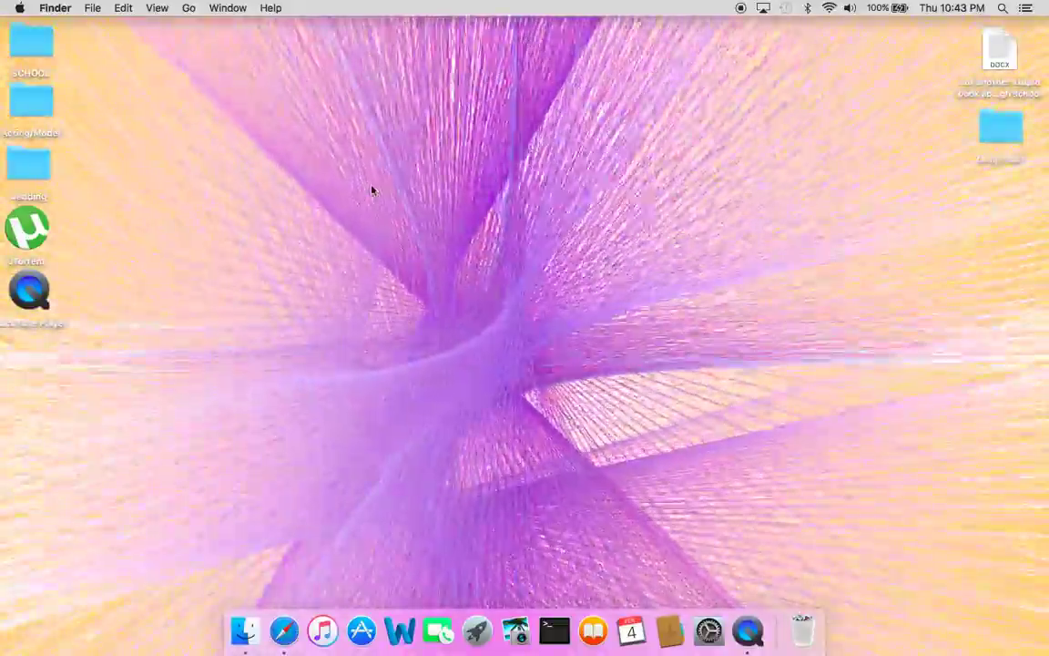
{"action": "left_click_drag", "start_coordinate": [260, 97], "coordinate": [623, 361]}
{"action": "left_click_drag", "start_coordinate": [831, 498], "coordinate": [822, 483]}
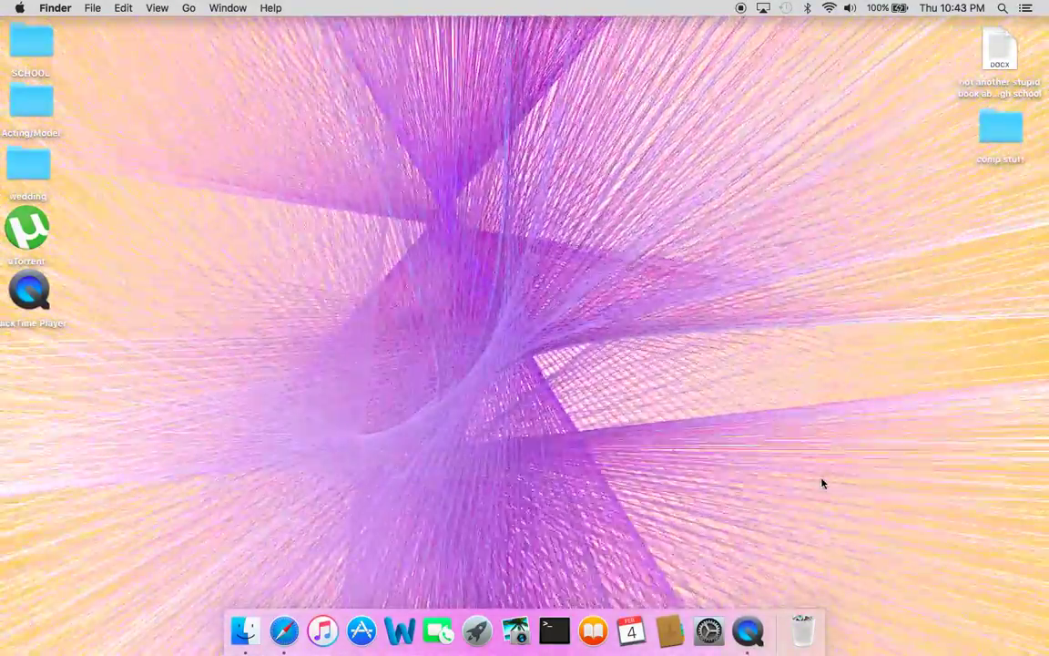